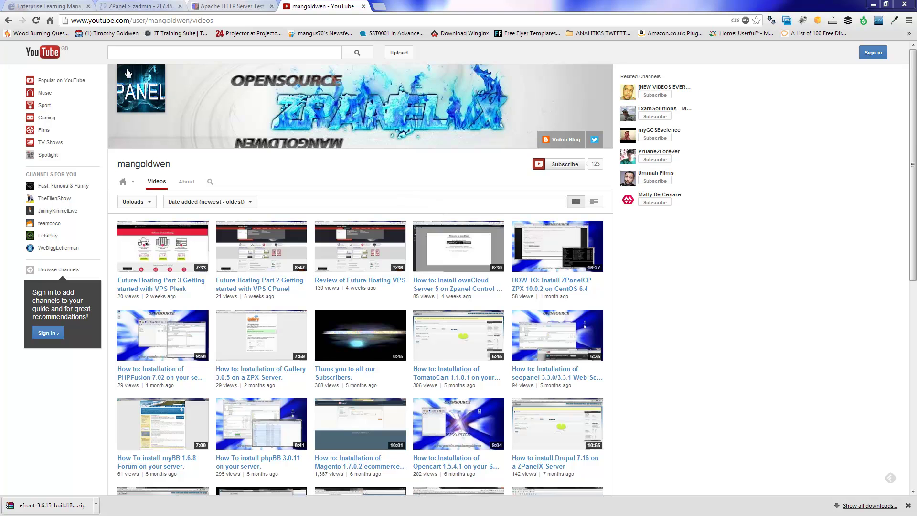
Step: Go to the eFront website in Chrome and open its Open Source Download page
click(53, 7)
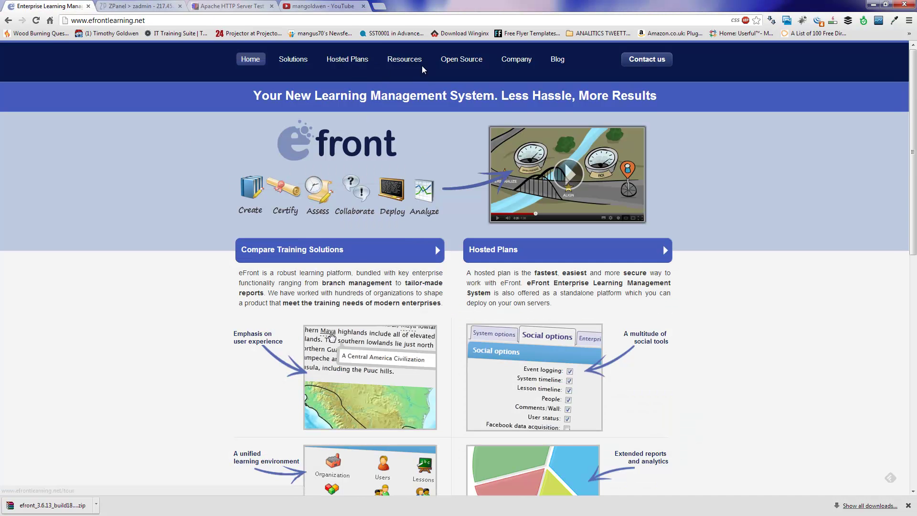
mouse_move(460, 61)
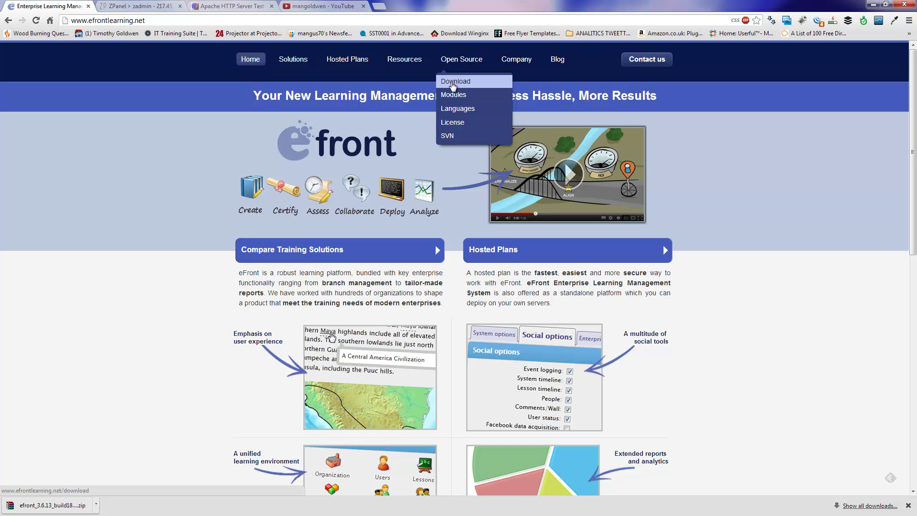
click(454, 82)
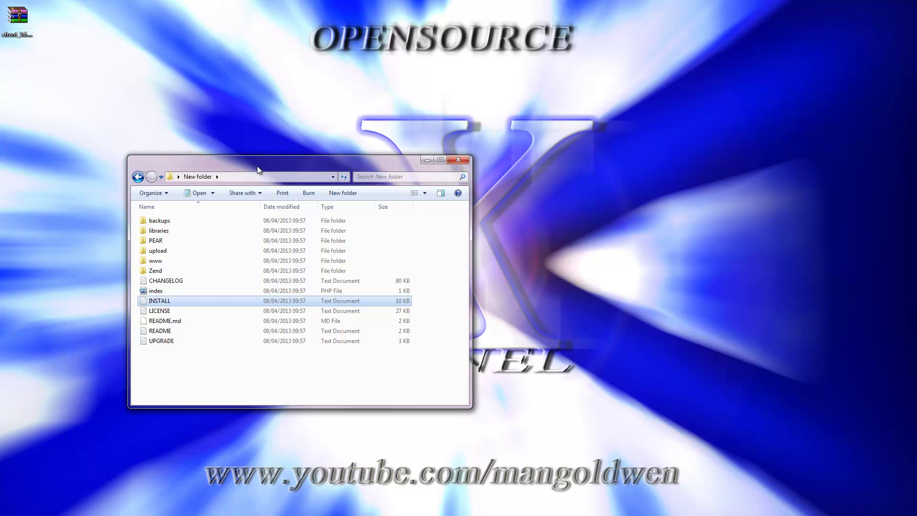
Step: Move the extracted eFront folder window to the upper right and bring FileZilla forward
drag(259, 165, 386, 125)
drag(444, 103, 664, 49)
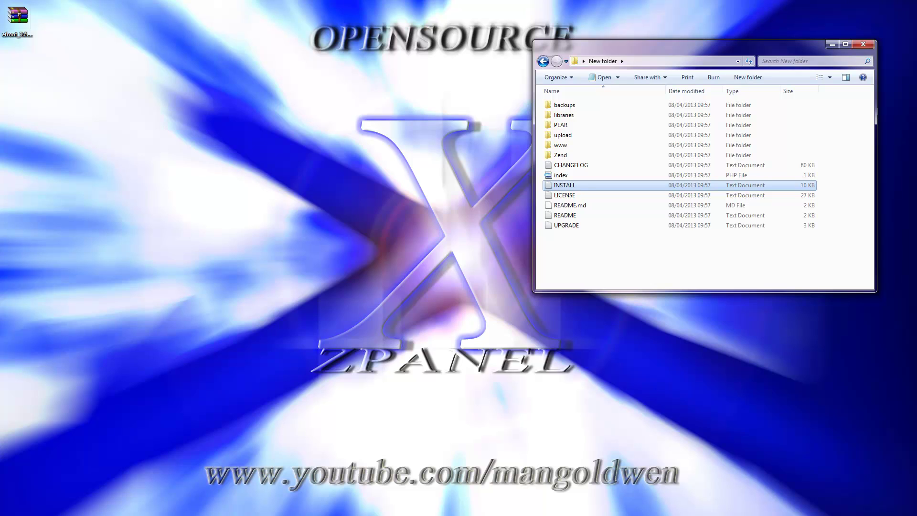
key(alt+Tab)
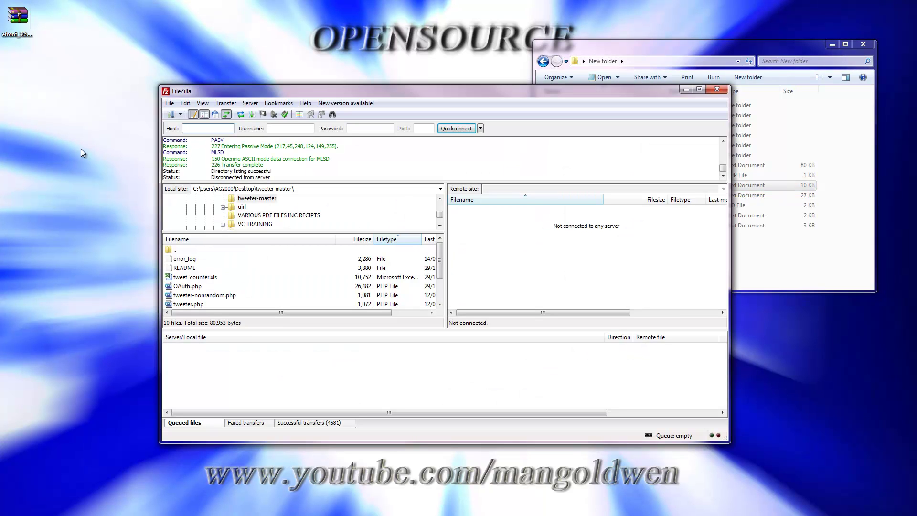
Step: Connect to the saved VAIO ZPX server and open /public_html/ag-server_tk
click(171, 115)
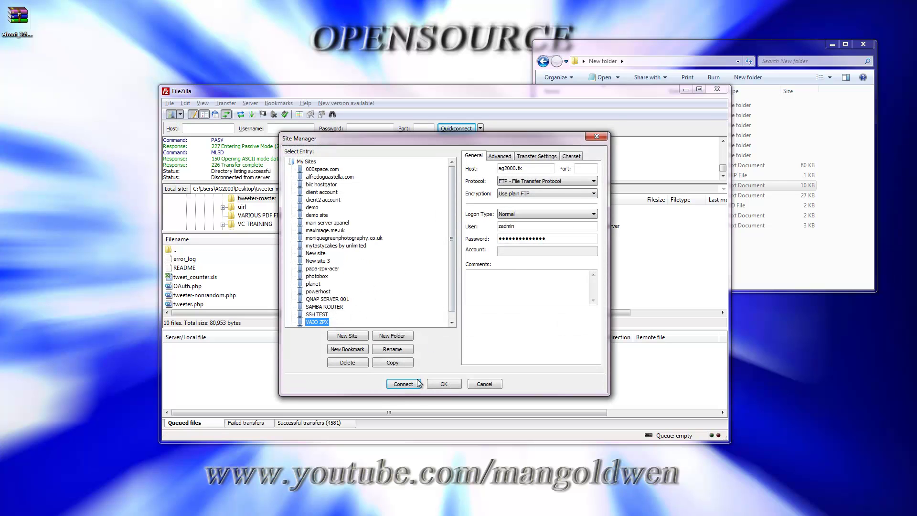
click(403, 384)
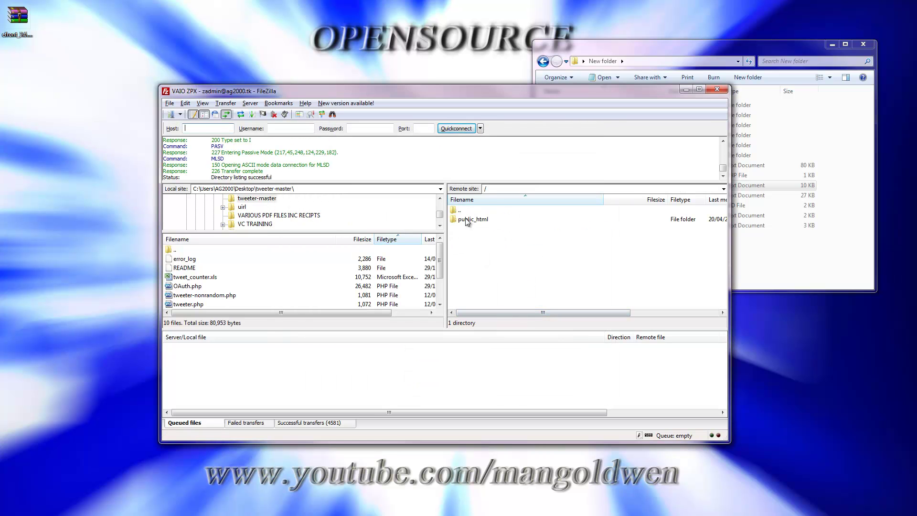
double_click(477, 219)
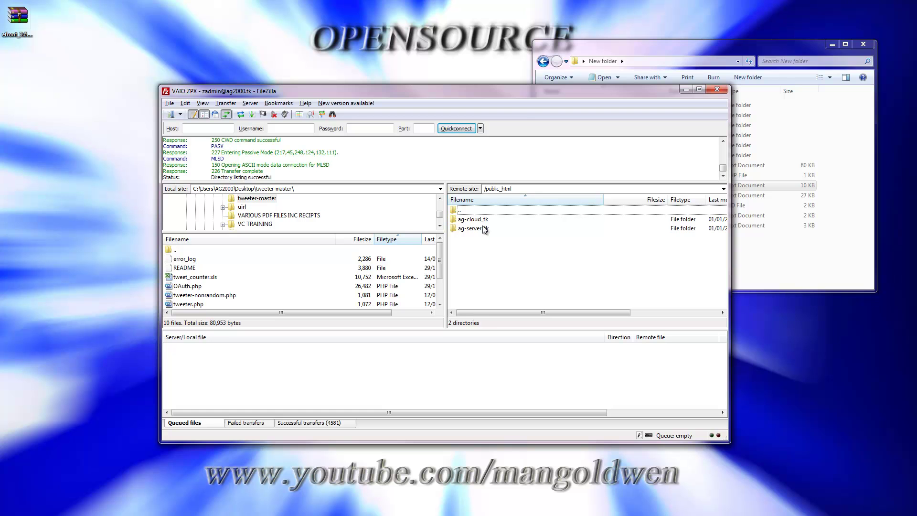
click(482, 228)
double_click(482, 229)
Step: Upload all extracted eFront files into ag-server_tk, then minimize FileZilla
drag(535, 93, 432, 93)
click(626, 48)
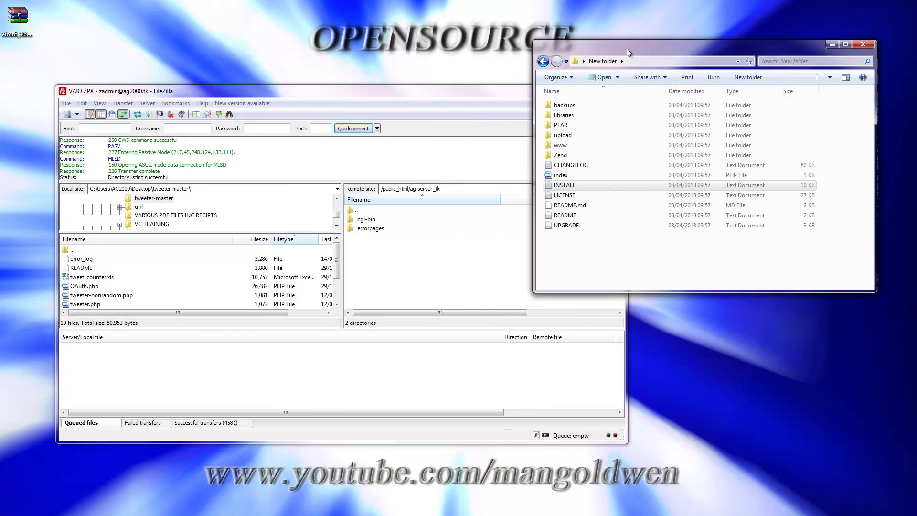
drag(629, 254, 435, 286)
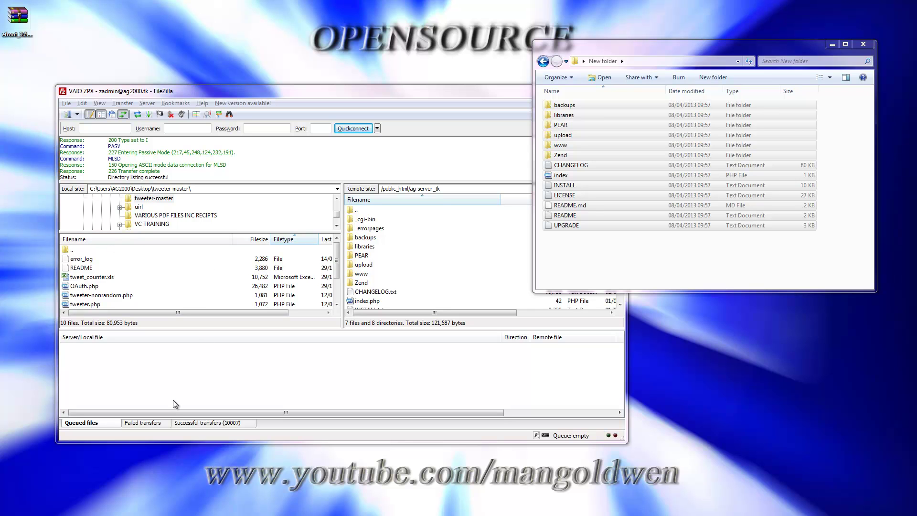
click(586, 270)
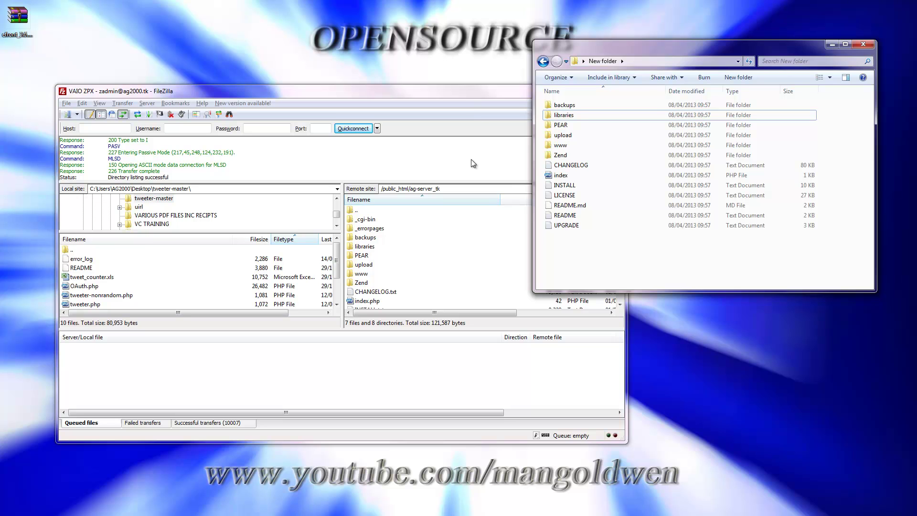
click(480, 89)
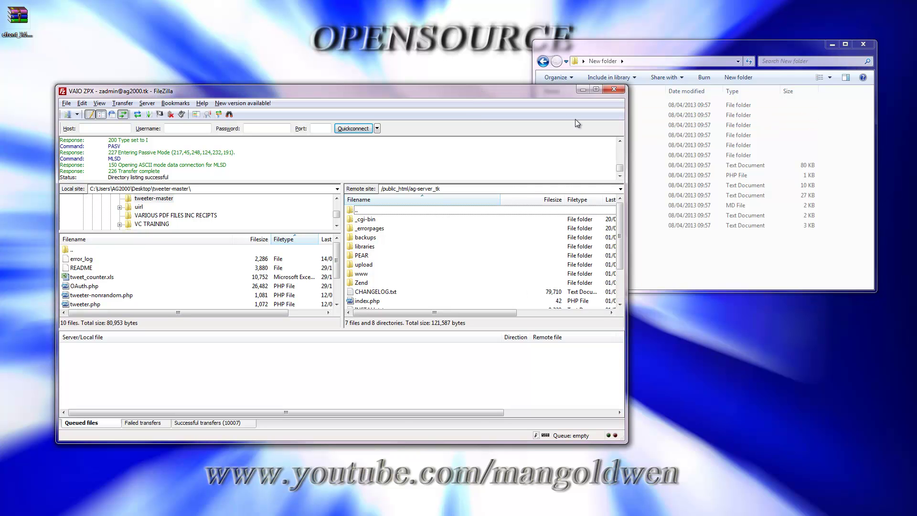
click(581, 91)
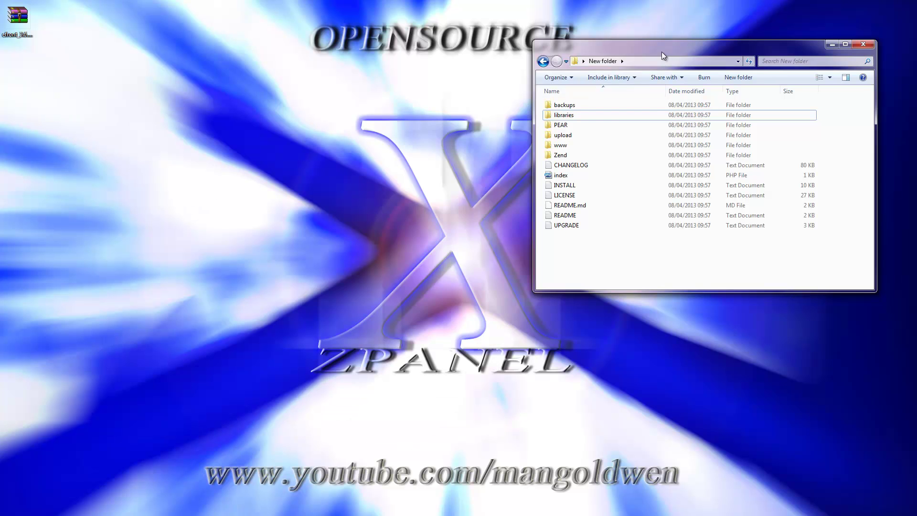
Step: Open the INSTALL quick installation guide in Notepad and stretch it to full screen height
drag(661, 51, 541, 78)
click(444, 215)
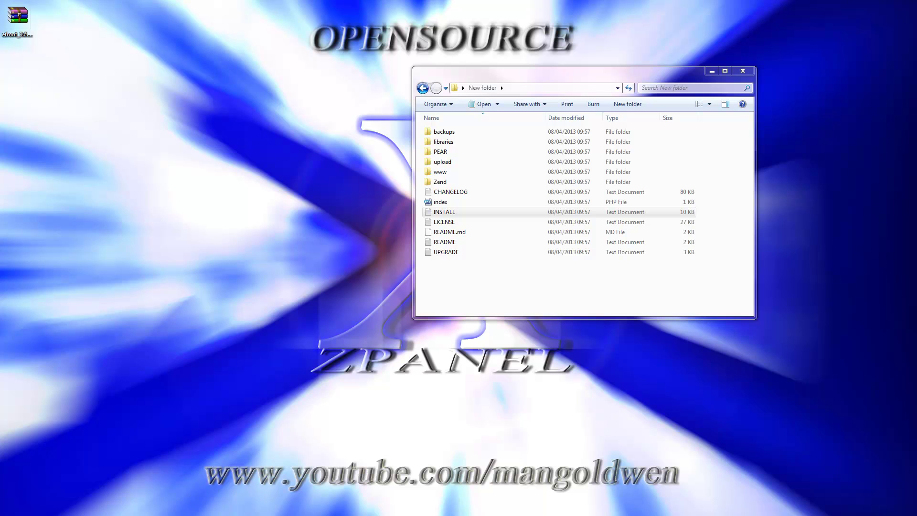
drag(2, 177, 394, 199)
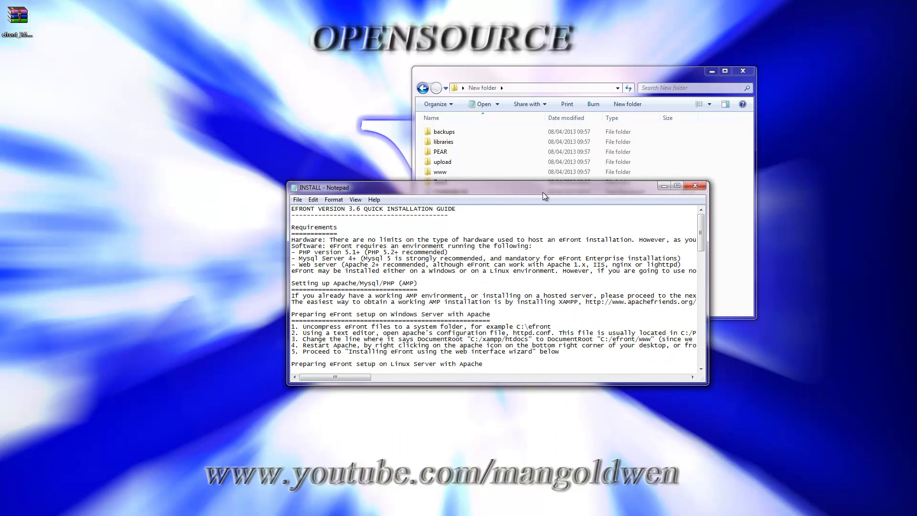
drag(543, 192, 741, 39)
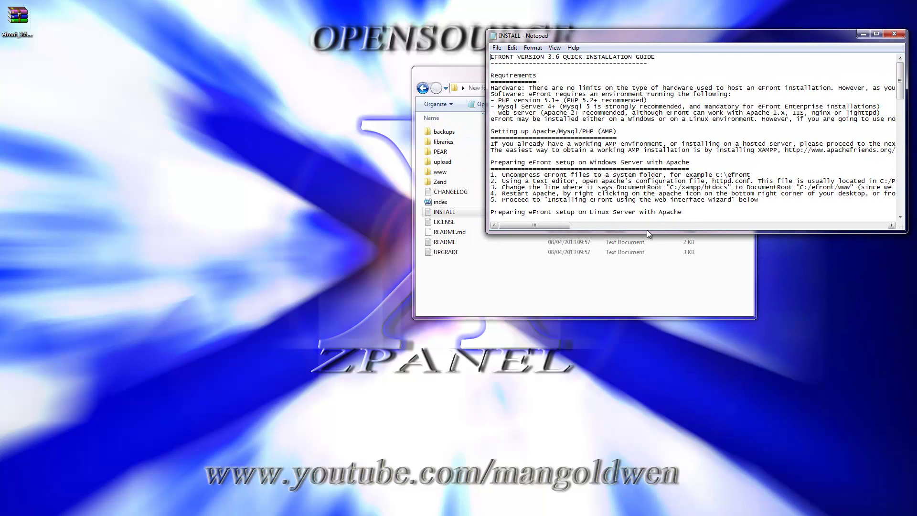
drag(647, 232, 624, 500)
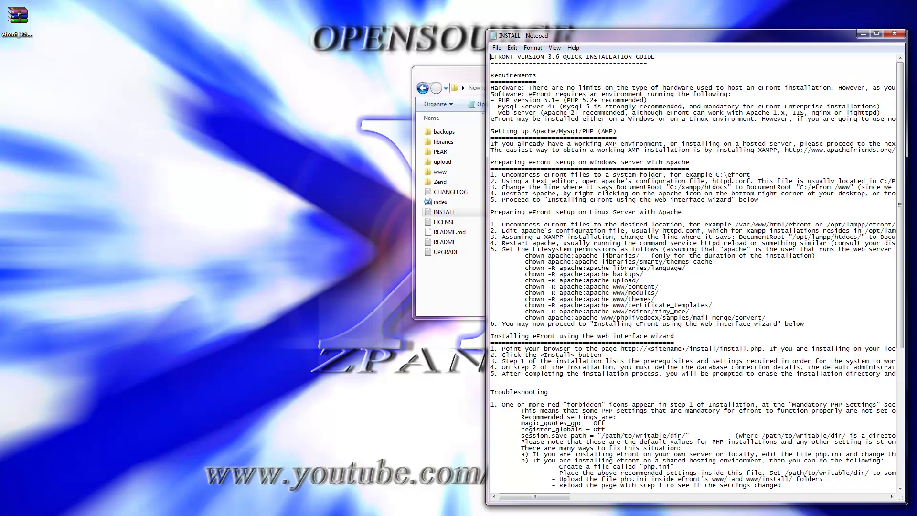
Step: Switch back to the eFront download page in Chrome
key(alt)
key(alt+Tab)
key(alt+Tab)
key(alt+Tab)
key(alt+Tab)
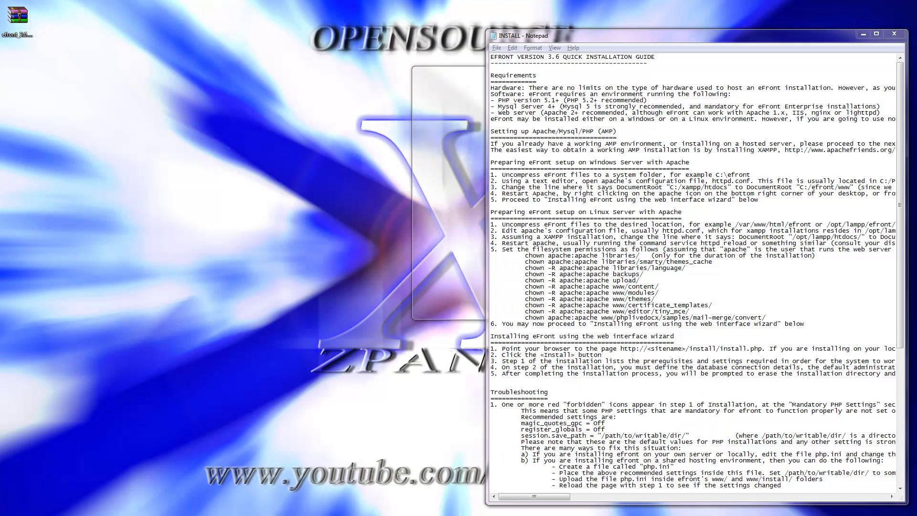
key(alt+Tab)
key(alt+Tab)
key(alt+Tab)
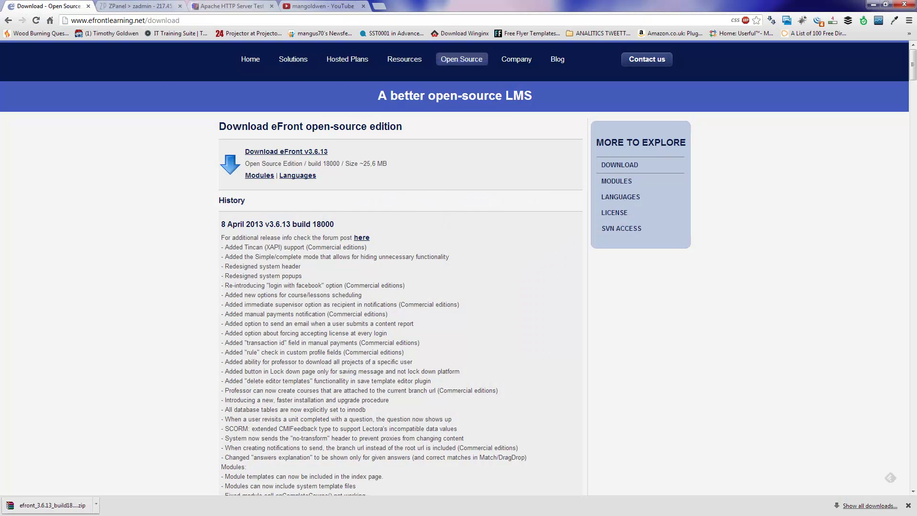
Step: Load the eFront installer at /www/install/install.php on the ag-server.tk site
click(151, 4)
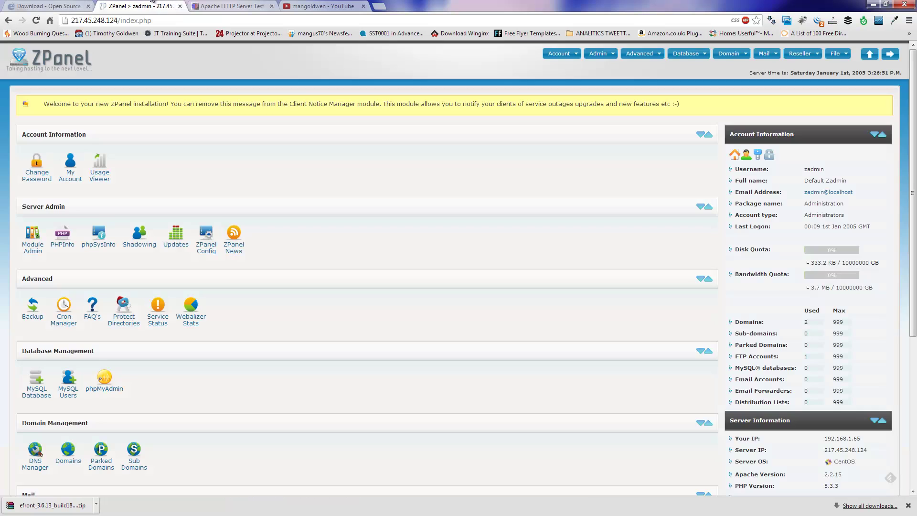
click(225, 6)
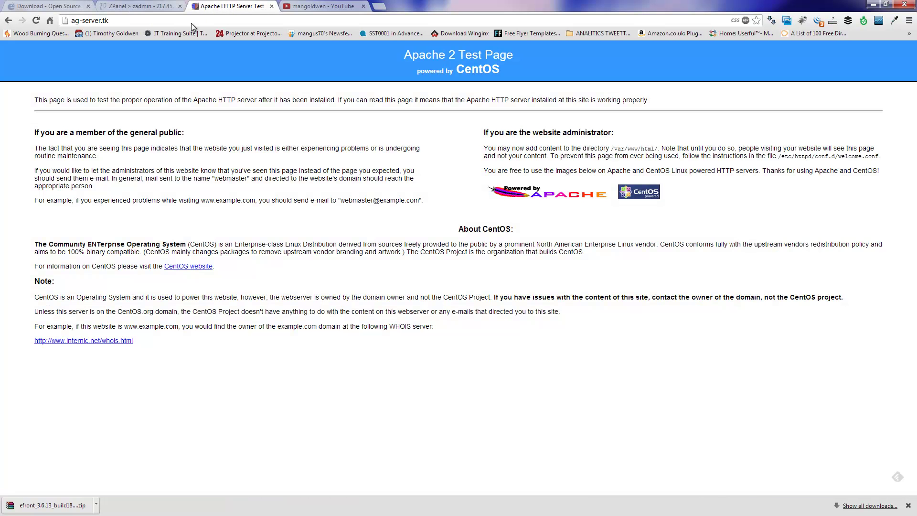
click(111, 20)
text(/www/install/install.php)
key(Return)
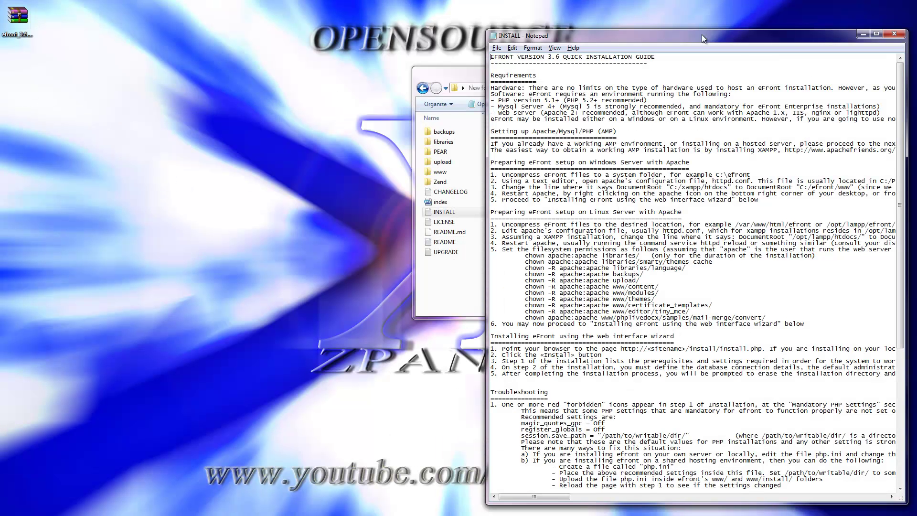
Step: Widen the Notepad INSTALL guide and highlight the /install/install.php path
drag(700, 35, 601, 38)
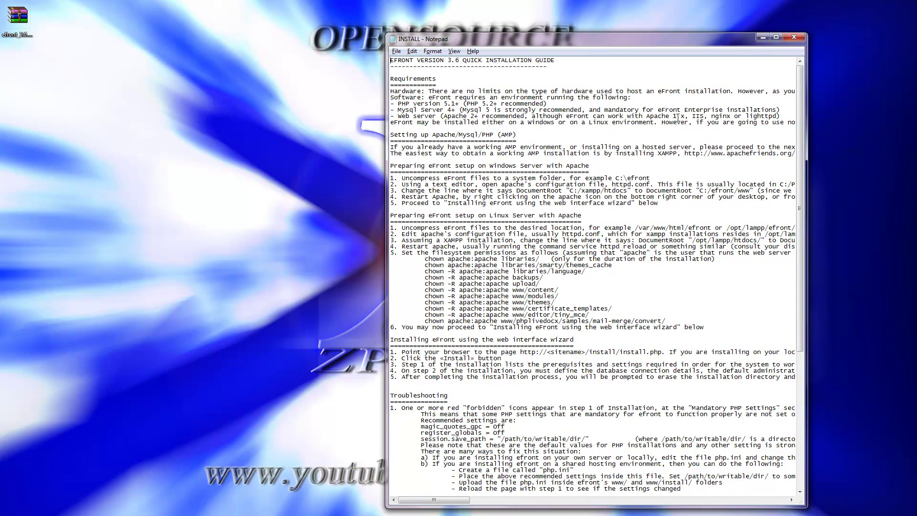
drag(805, 247, 879, 316)
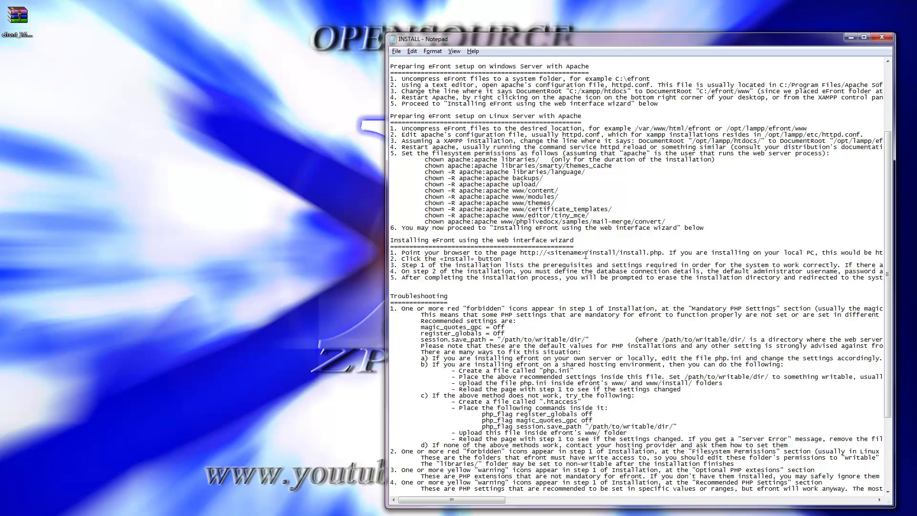
drag(586, 253, 660, 252)
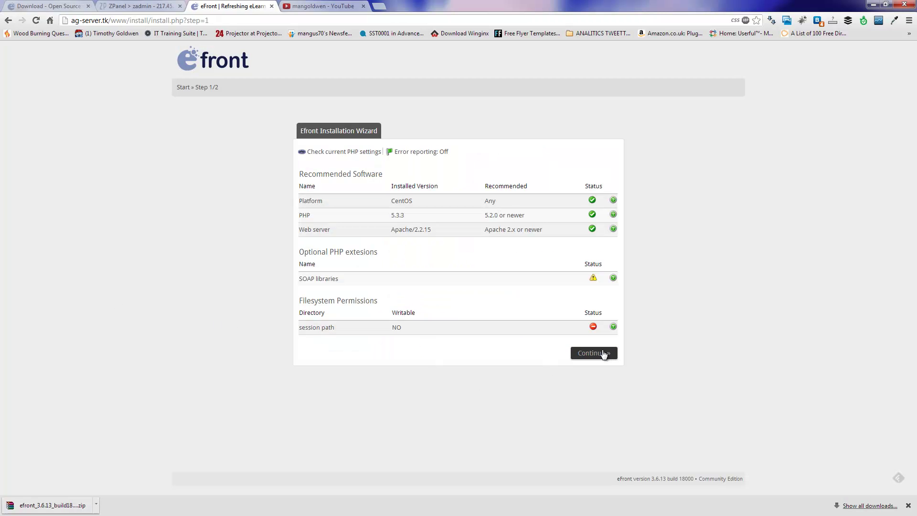
Step: Advance the wizard past step 1 despite missing mandatory elements, then go to ZPanel
click(605, 352)
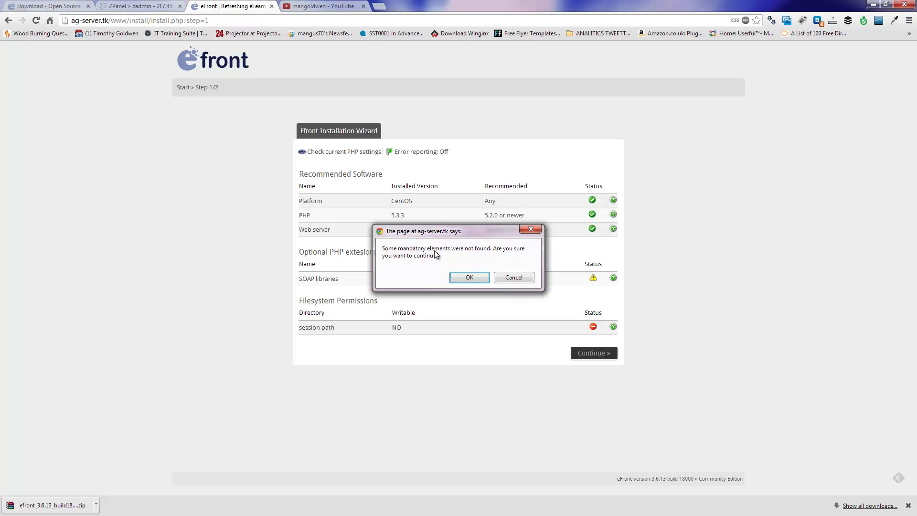
click(462, 276)
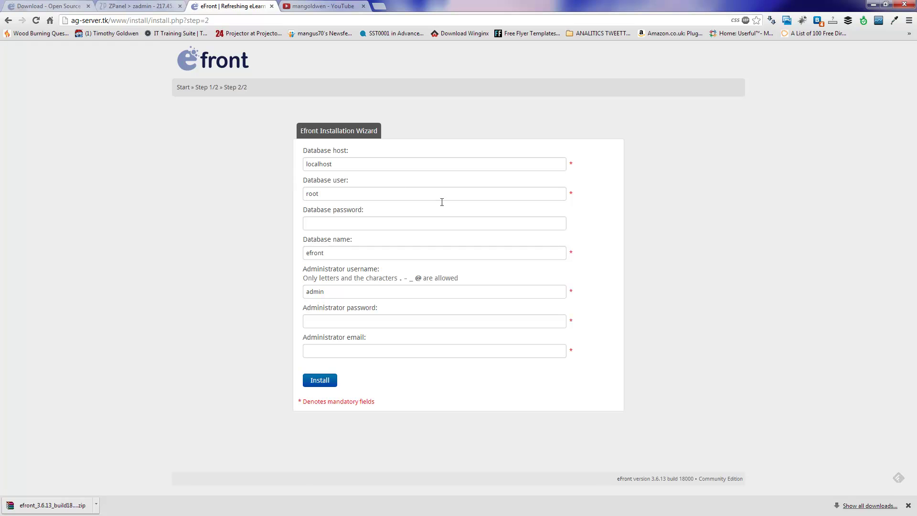
click(150, 3)
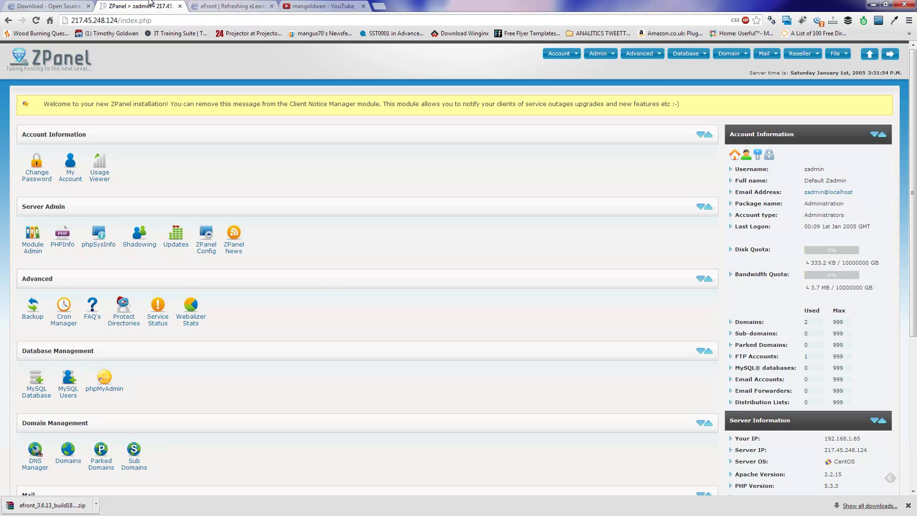
Step: Create the MySQL database zadmin_efront in ZPanel
click(35, 396)
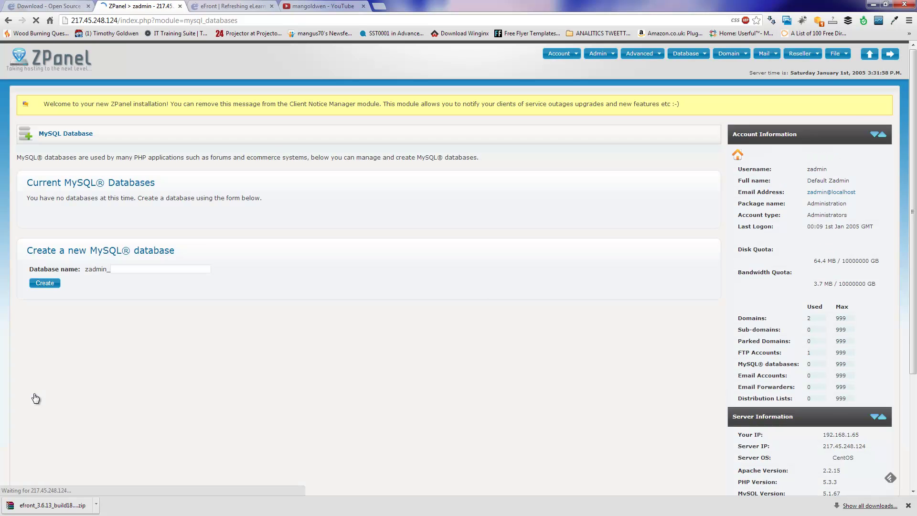
click(151, 268)
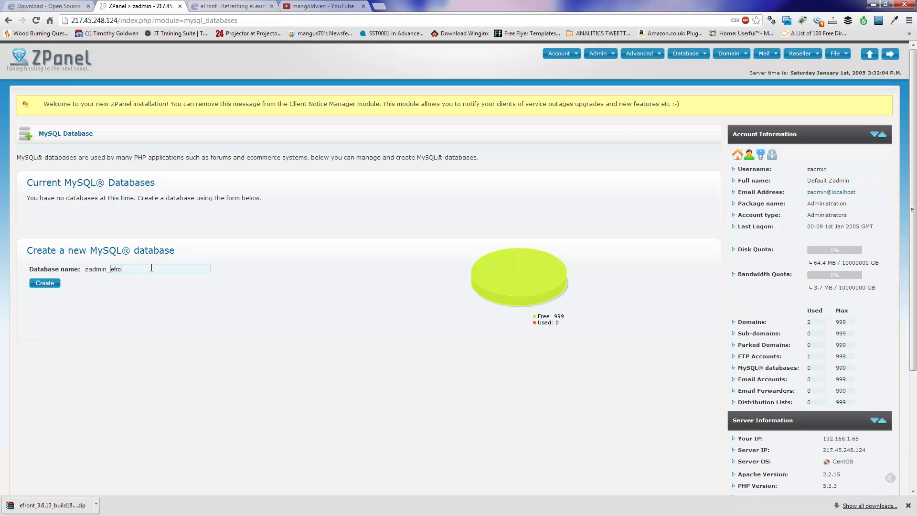
text(nt)
click(55, 282)
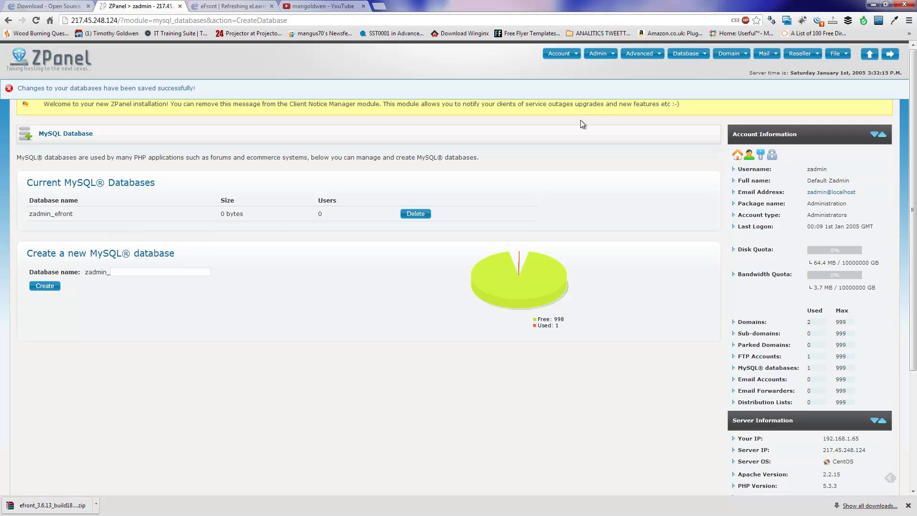
Step: Create MySQL user efront mapped to zadmin_efront, then return to the eFront wizard
click(694, 56)
click(699, 89)
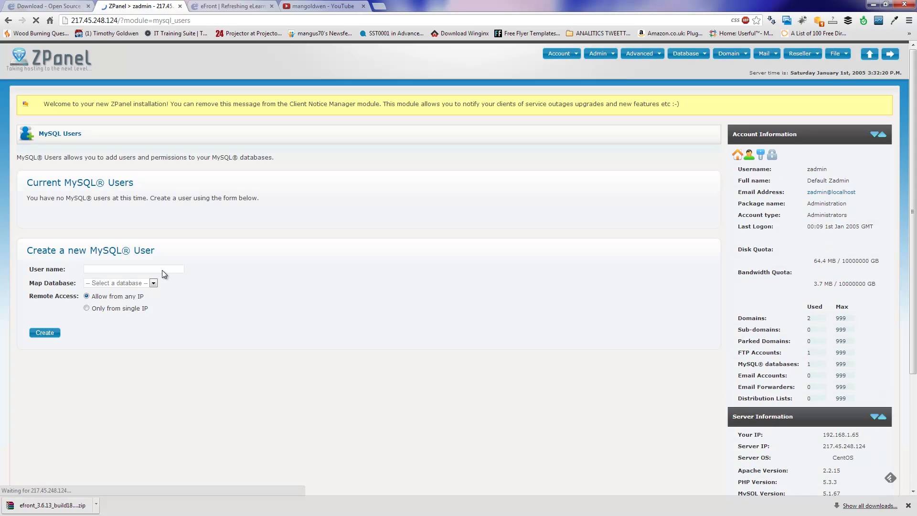
click(160, 269)
text(efront)
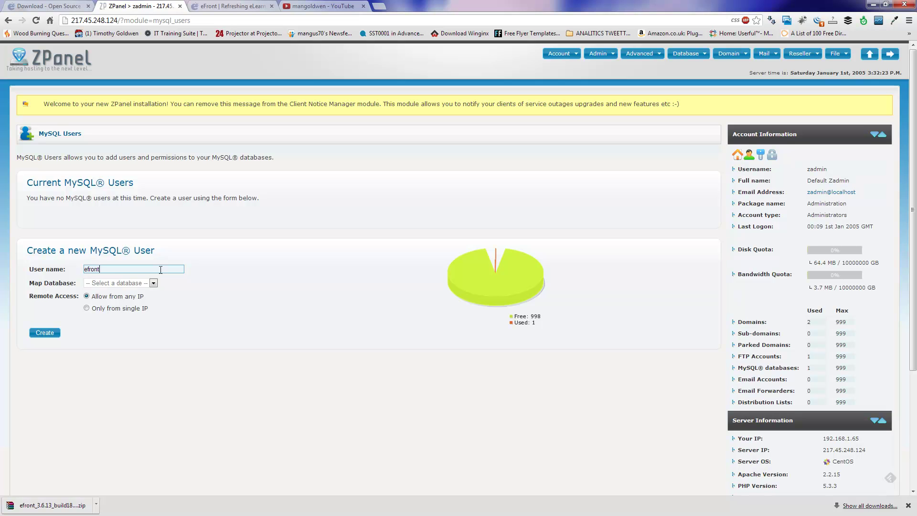
click(153, 283)
click(143, 293)
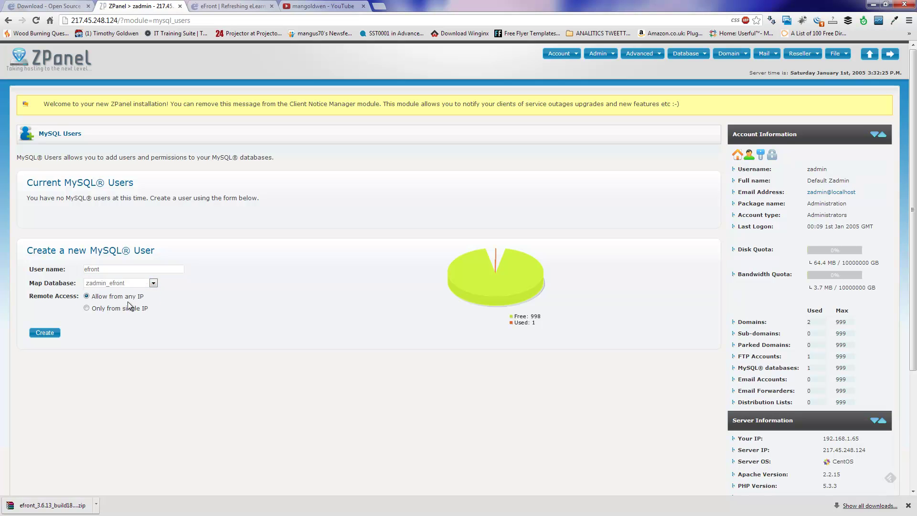
click(53, 333)
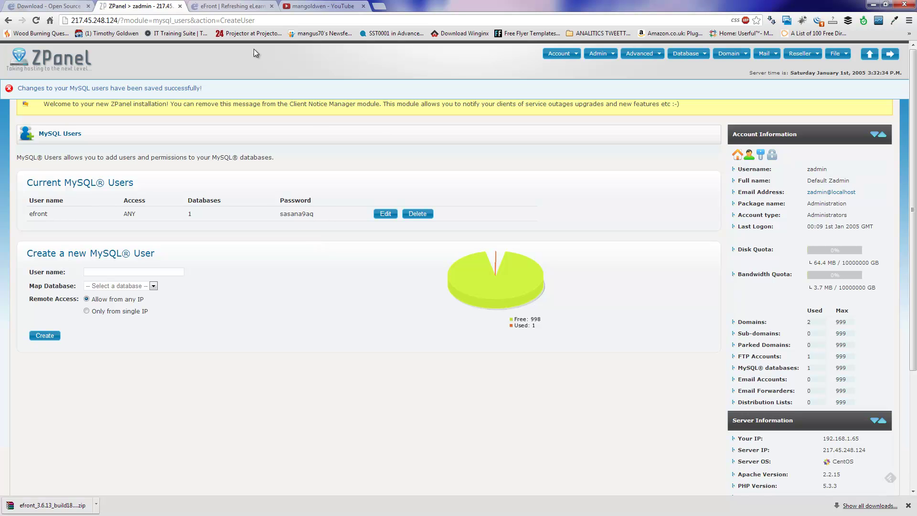
click(232, 6)
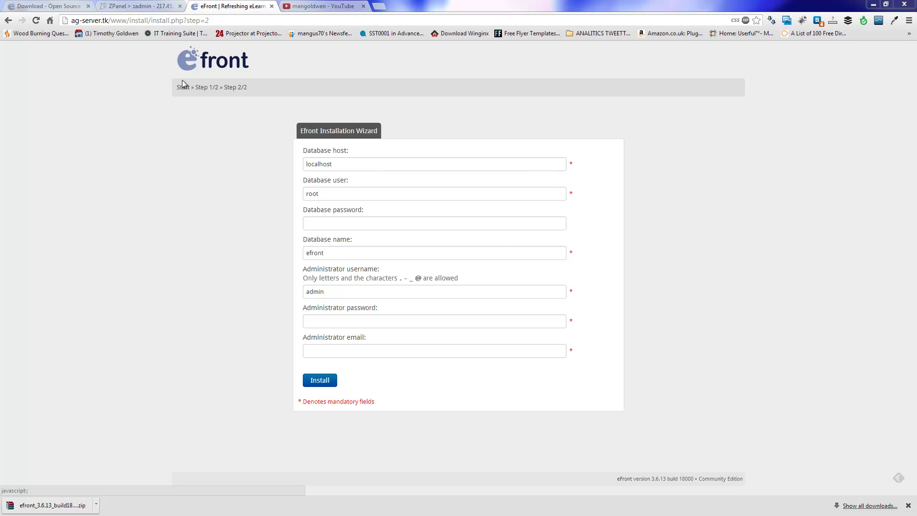
Step: Copy the efront MySQL user's generated password from ZPanel's users list
click(142, 6)
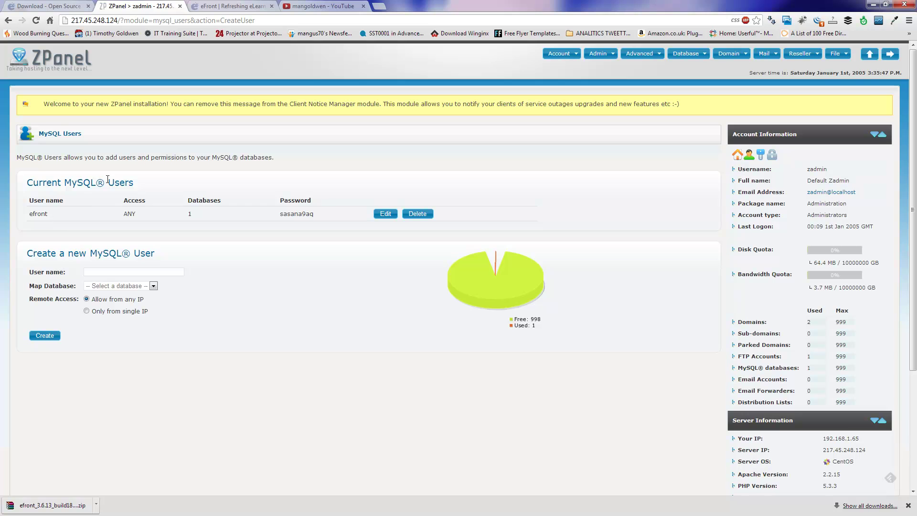
drag(47, 214, 41, 206)
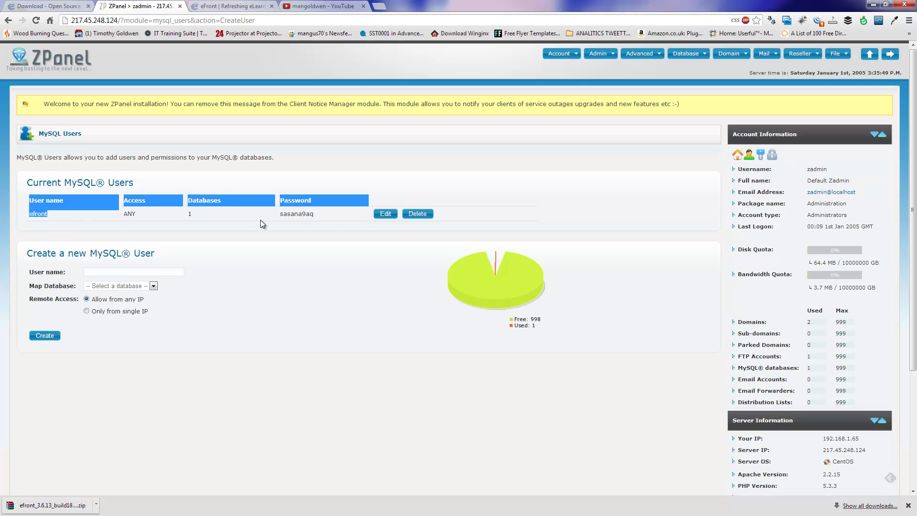
mouse_move(328, 222)
mouse_down()
mouse_move(289, 213)
mouse_move(316, 214)
mouse_up()
click(296, 213)
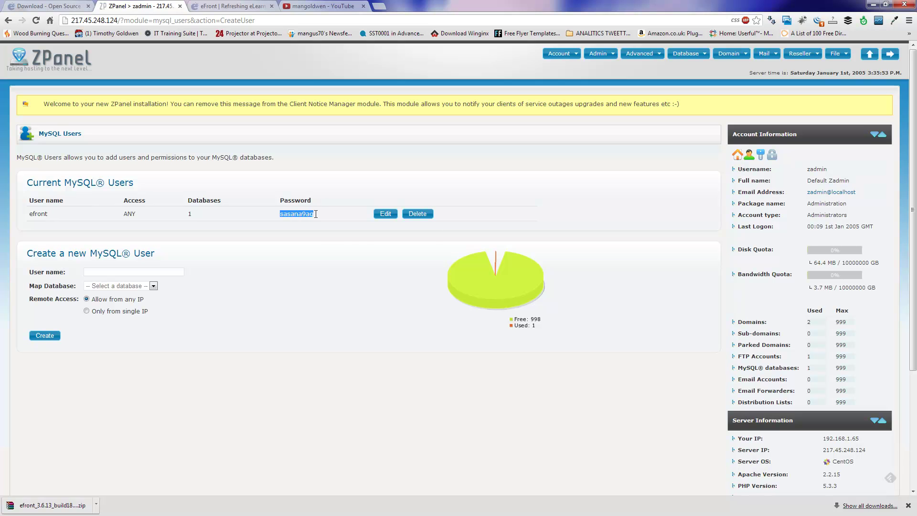
right_click(307, 215)
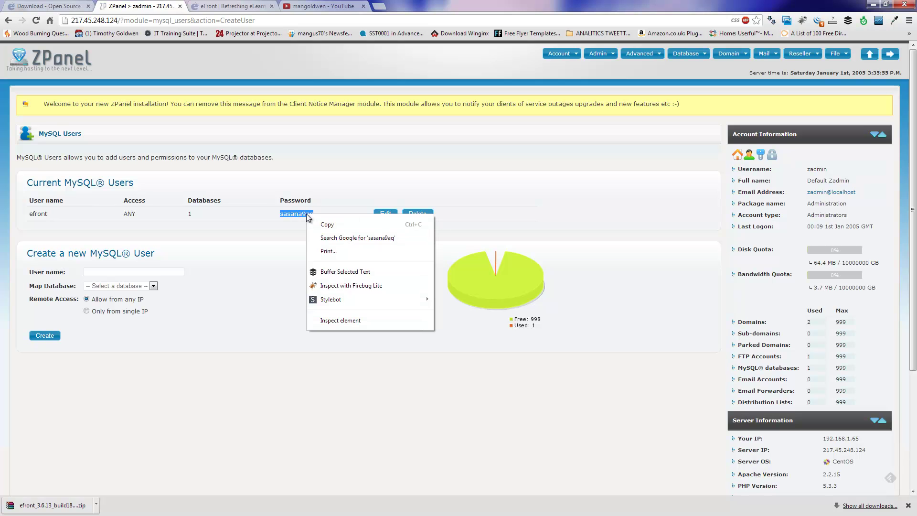
click(328, 227)
click(243, 6)
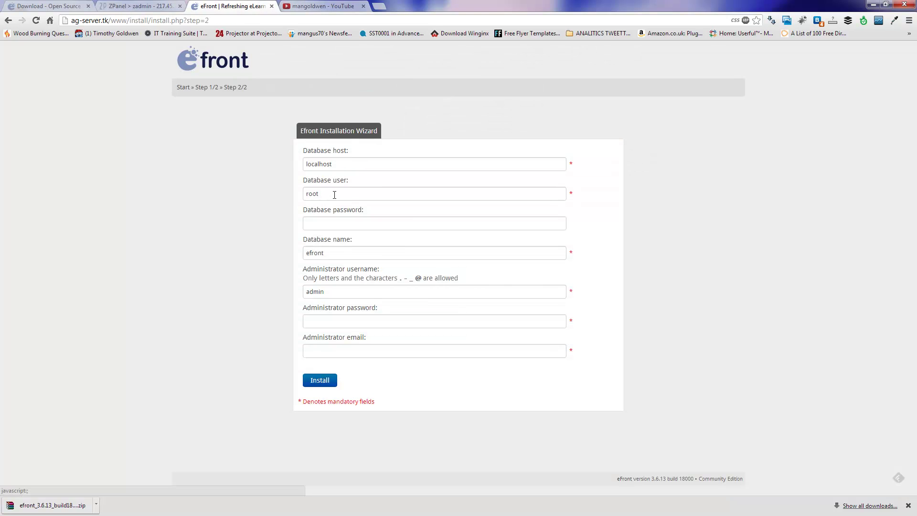
Step: Enter database user efront, its password, and database name zadmin_efront
drag(338, 193, 289, 203)
text(e)
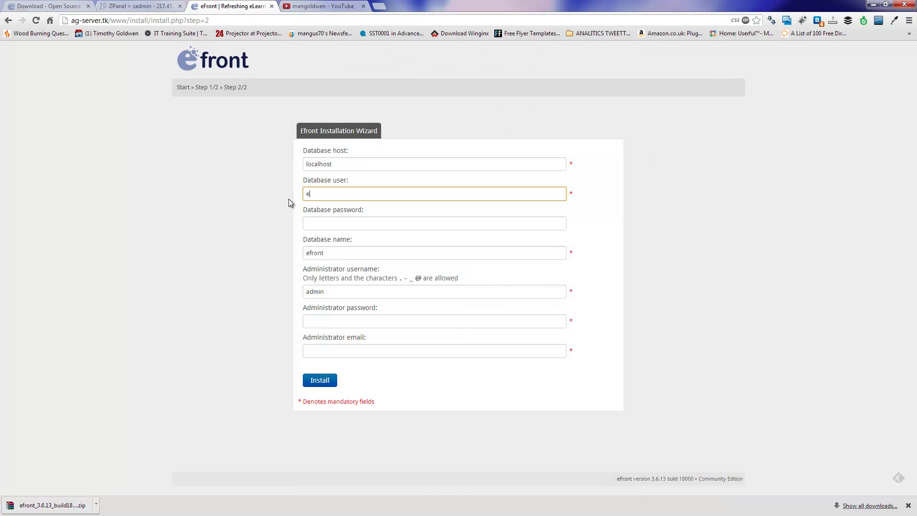
text(front)
key(Tab)
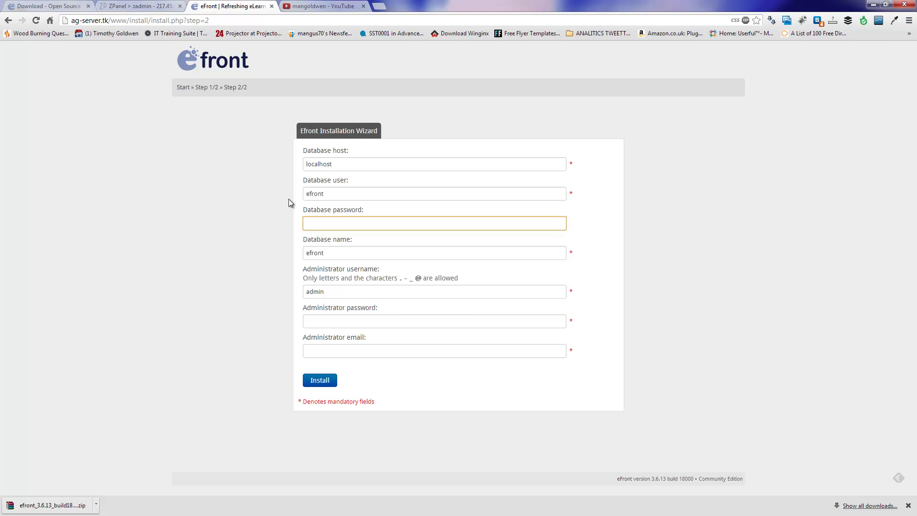
text(•••••••••)
click(305, 252)
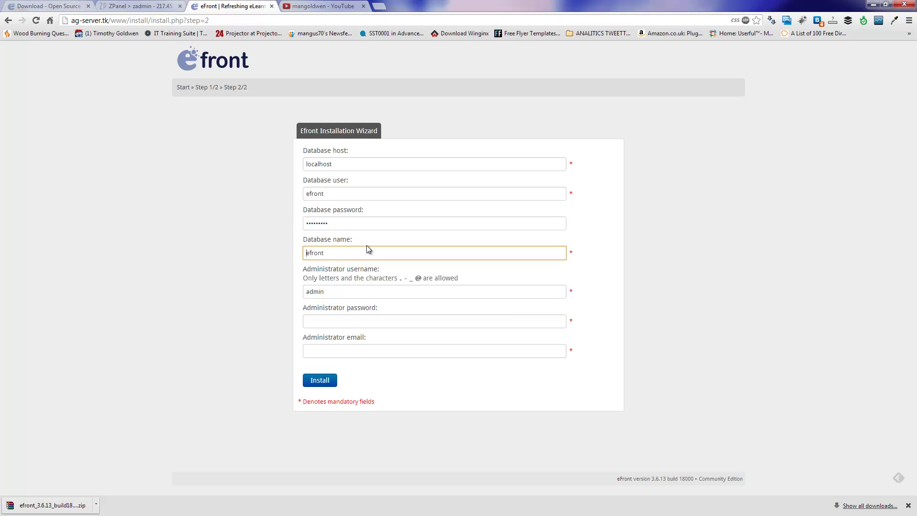
text(zadmin_)
Step: Fill in the administrator password and e-mail, then submit the installation
click(343, 321)
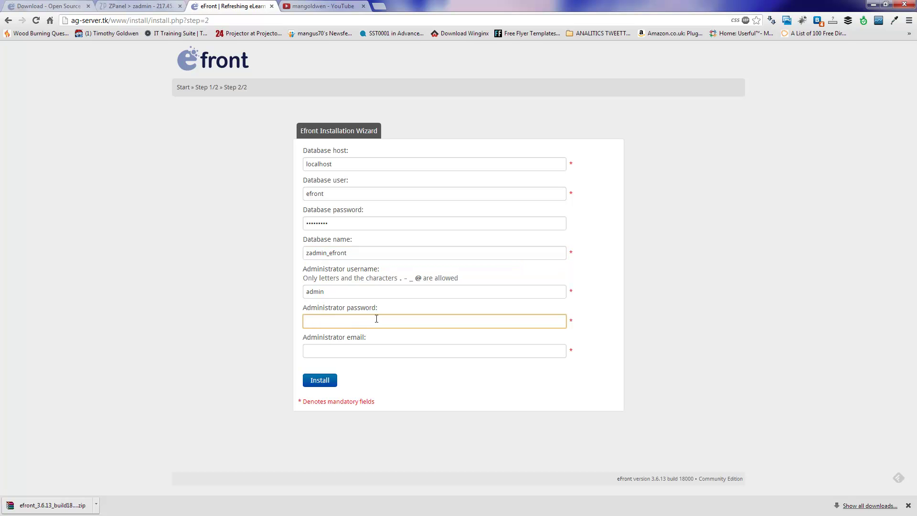
text(admin)
key(Tab)
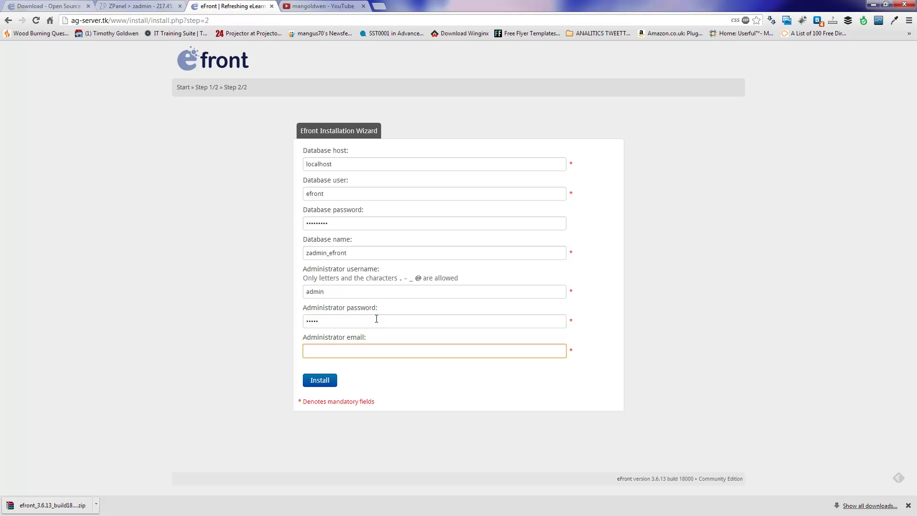
click(325, 381)
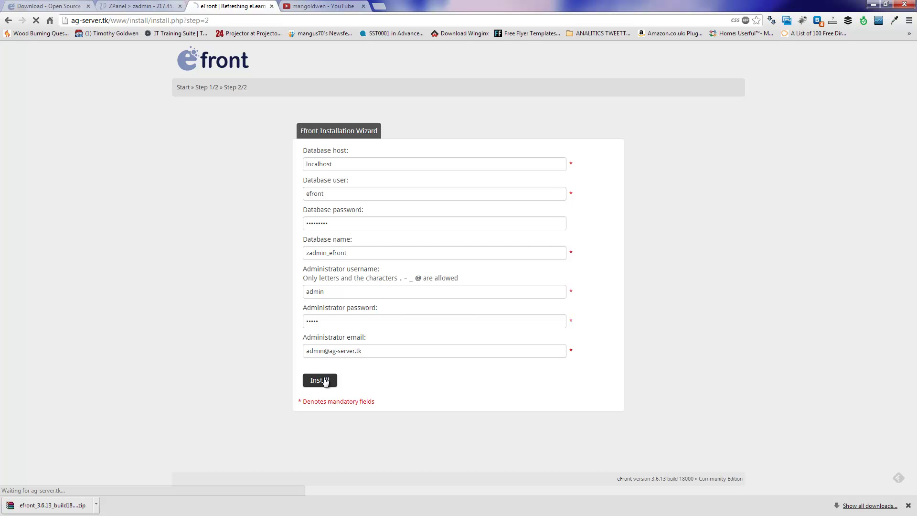
Step: Remove the install directory, then log in with login 'admin' and the administrator password
click(909, 506)
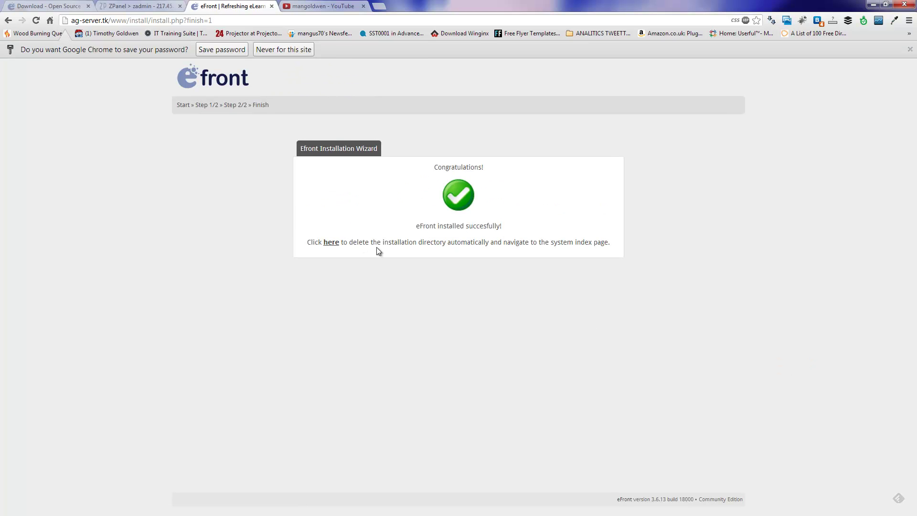
click(331, 242)
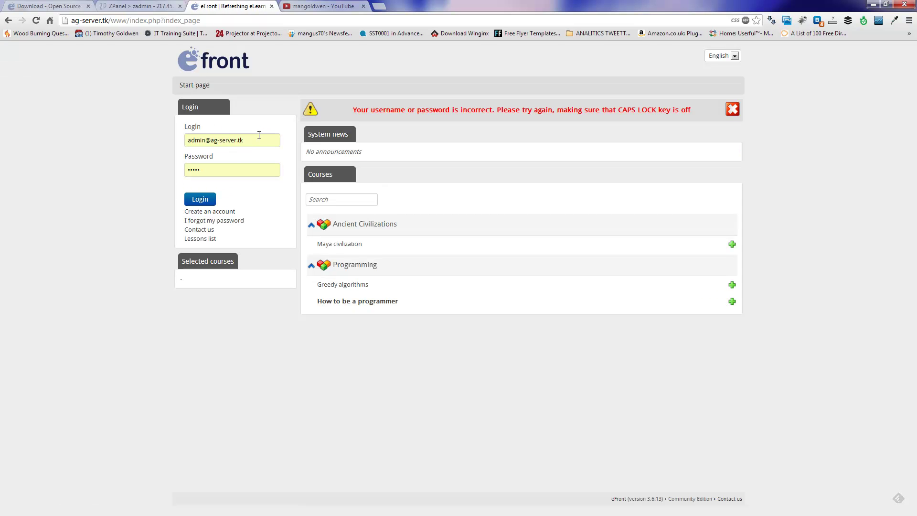
drag(256, 139, 162, 137)
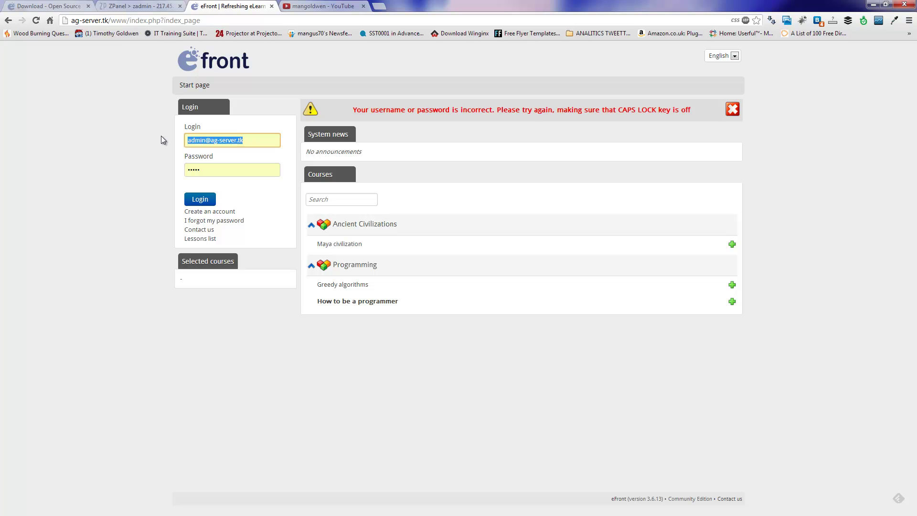
text(admin)
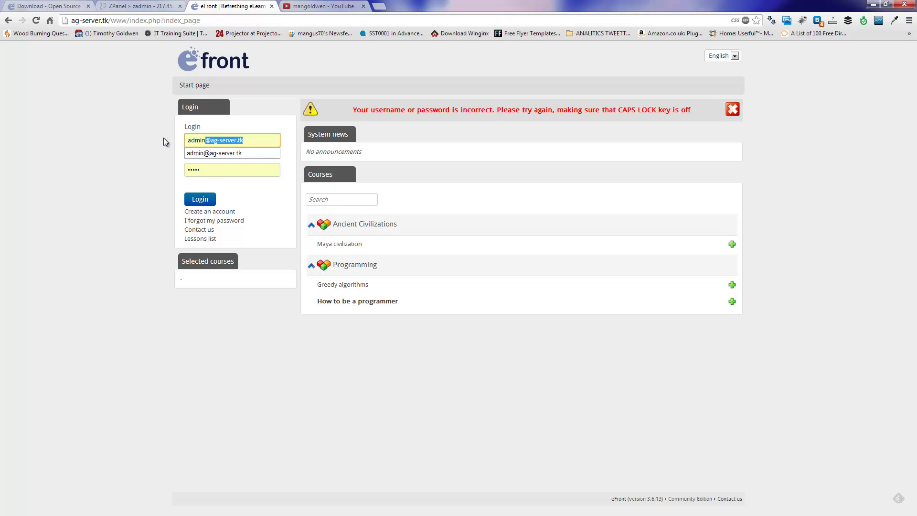
key(Delete)
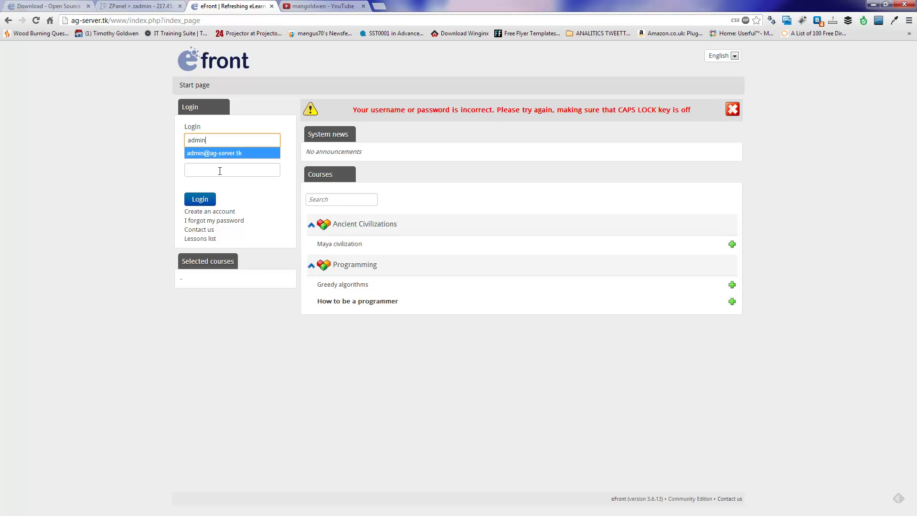
click(220, 171)
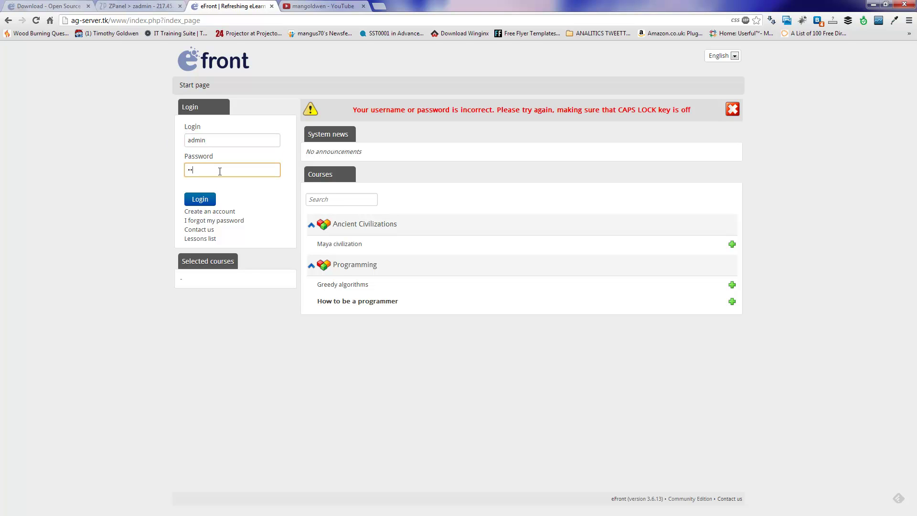
click(200, 200)
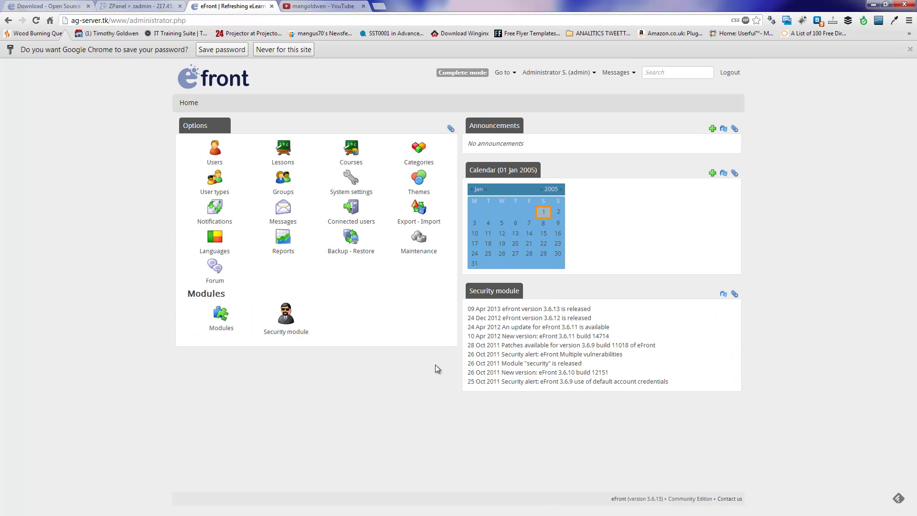
Step: Decline saving the password and open the Administrator account menu to reach the Users list
click(224, 68)
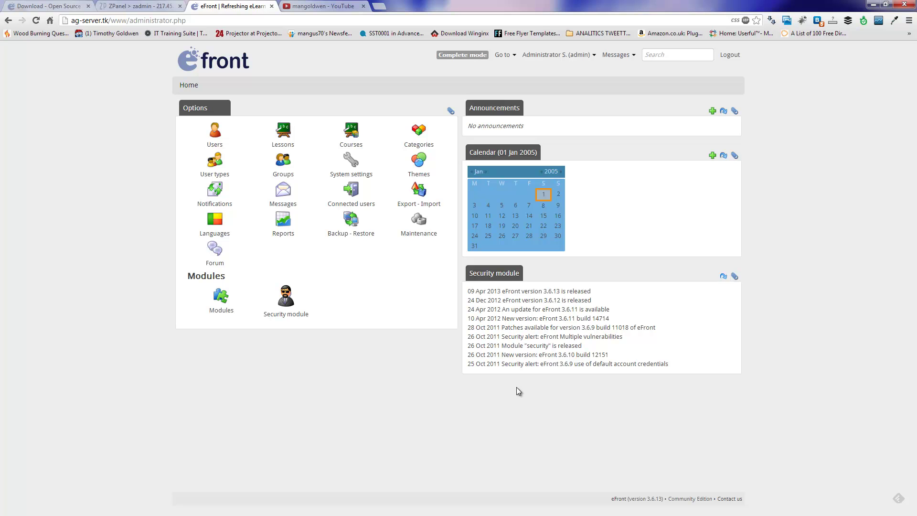
drag(463, 383, 584, 136)
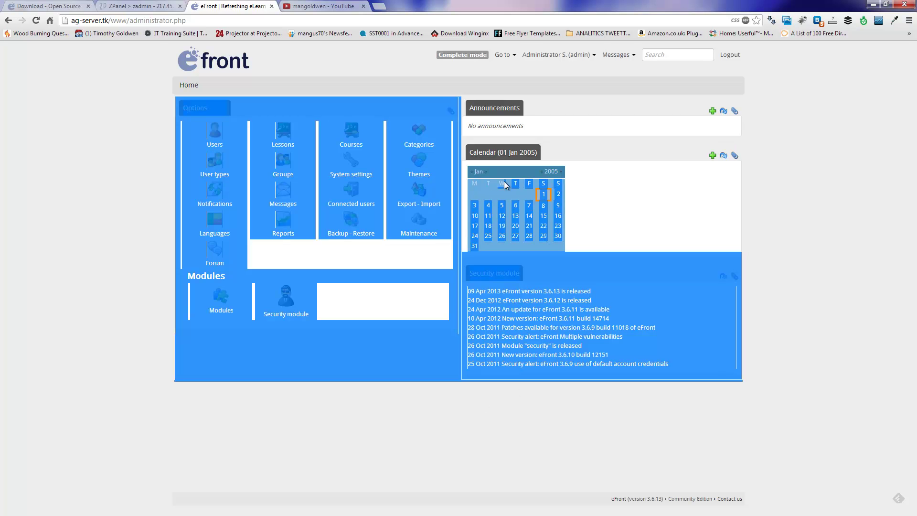
click(601, 136)
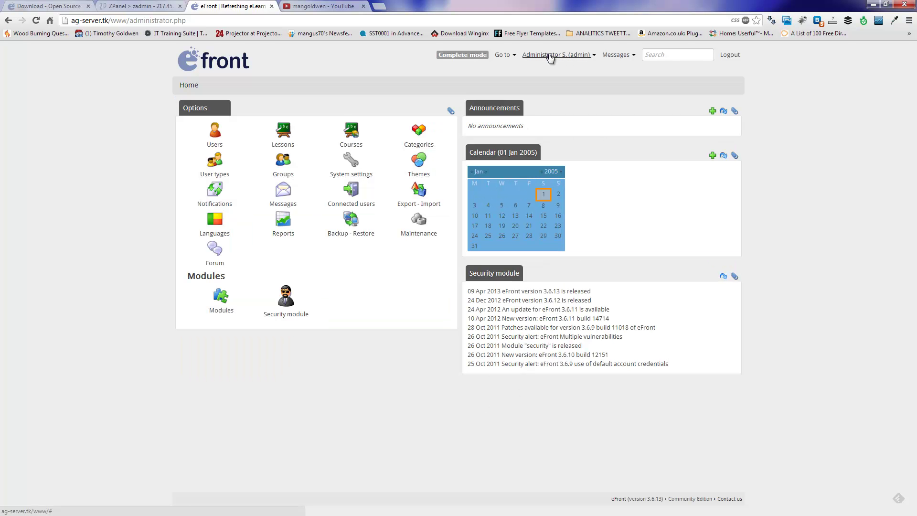
click(593, 58)
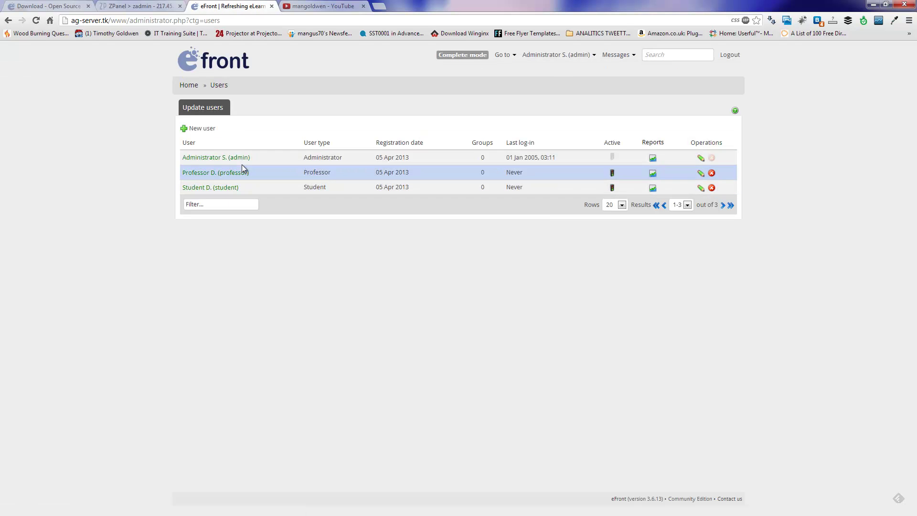
Step: Look over the New user form and the empty User types list, then return Home
click(198, 129)
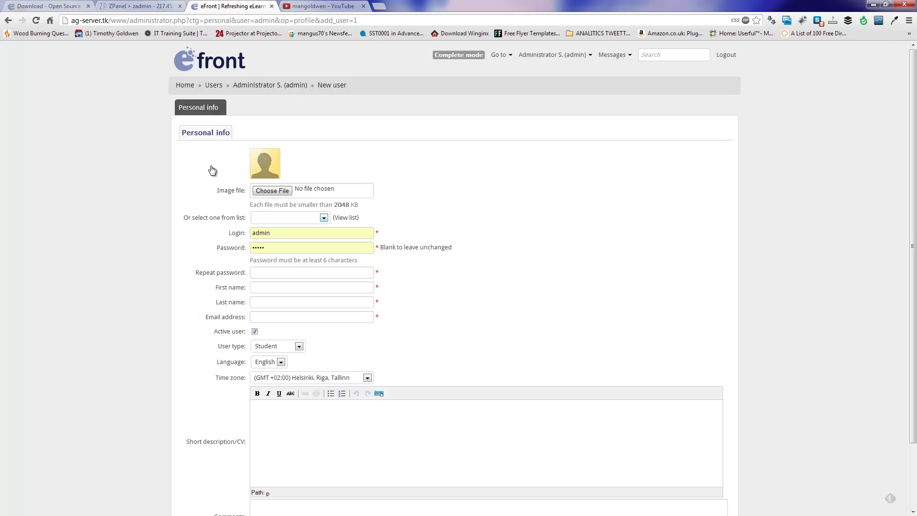
click(185, 86)
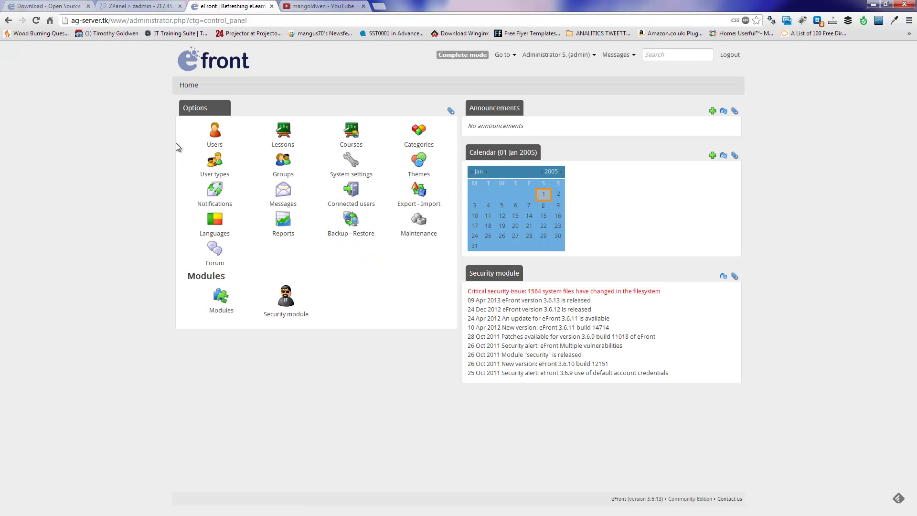
click(214, 164)
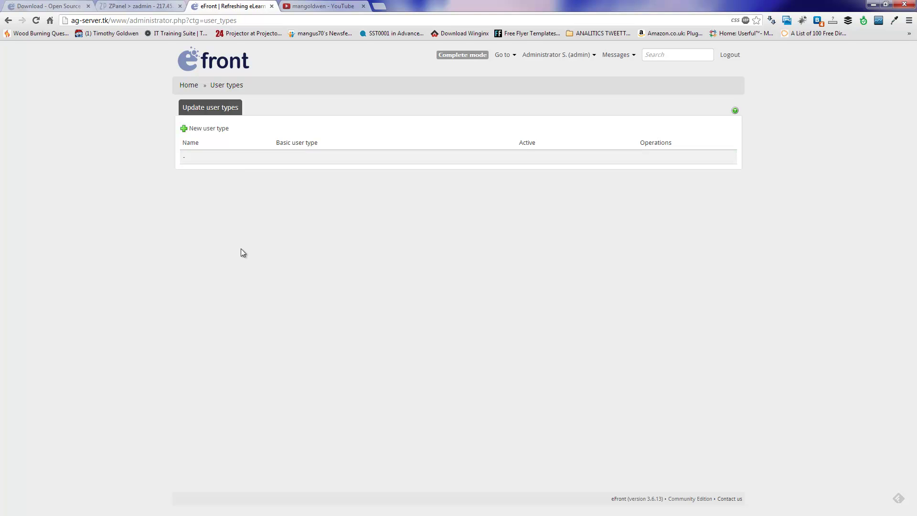
click(209, 130)
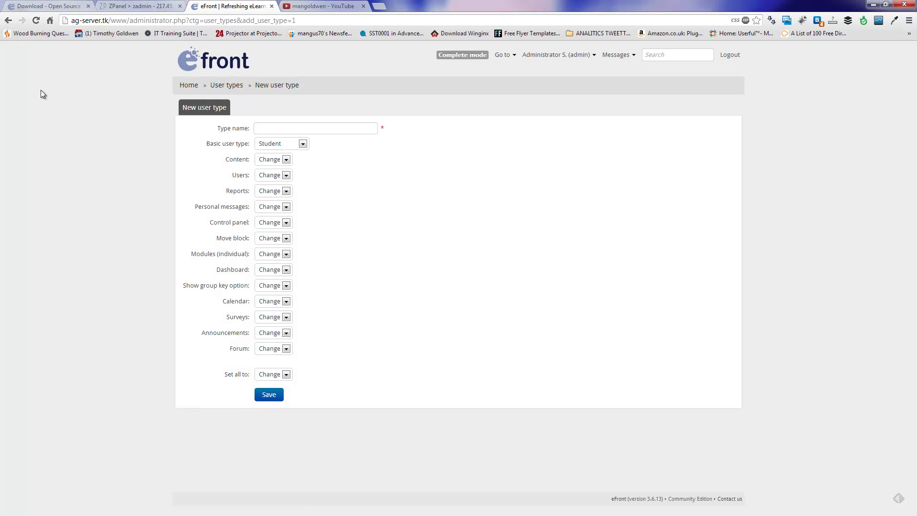
click(8, 21)
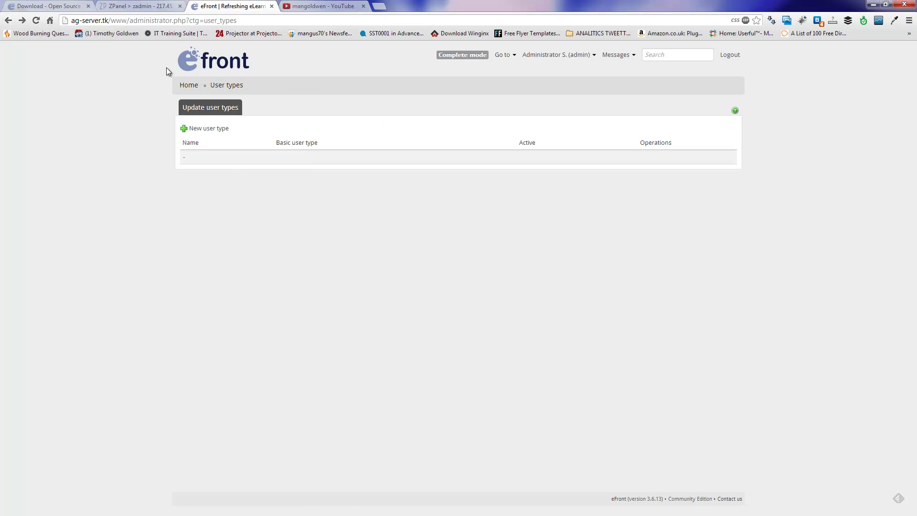
click(191, 84)
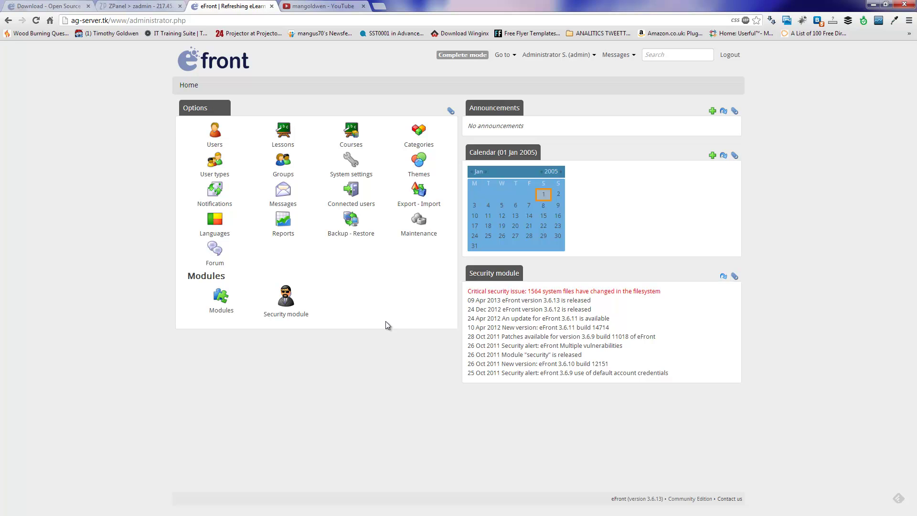
Step: Switch to the Chrome tab with the YouTube channel's server installation videos
click(335, 6)
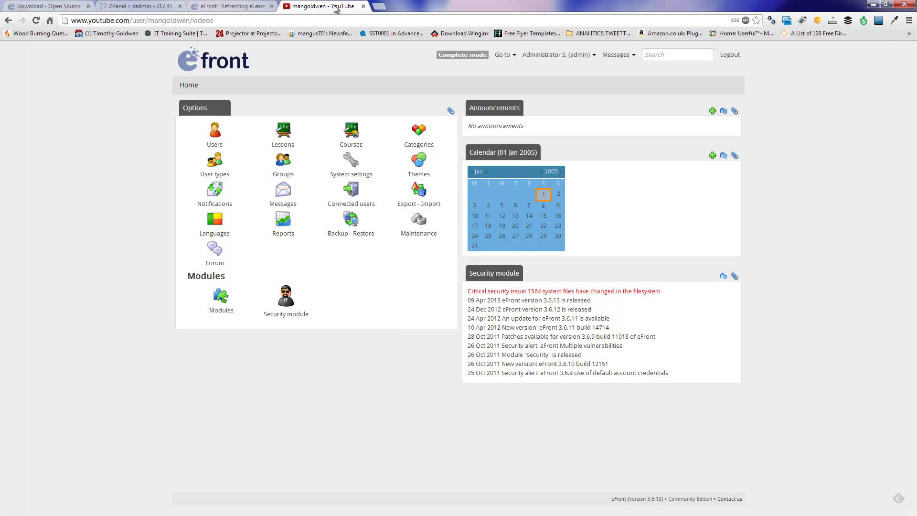